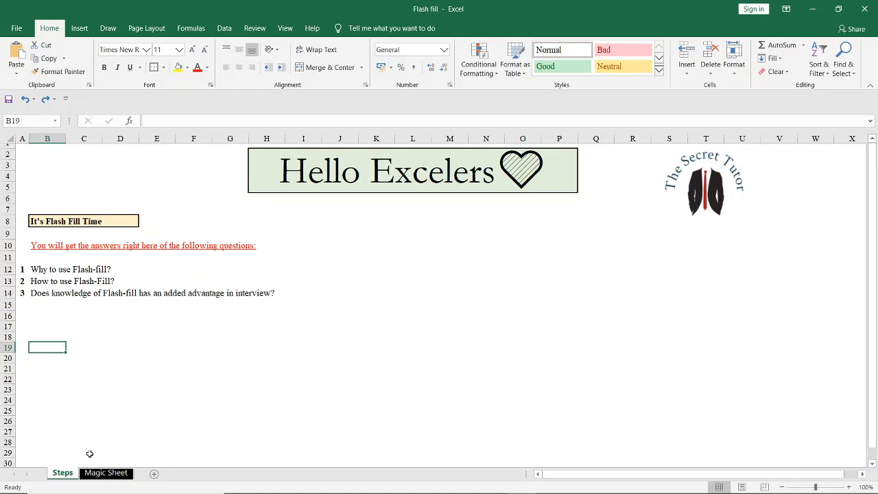
- Open the Magic Sheet worksheet and examine the jumbled place names in column B against the sample entries in column C
click(119, 473)
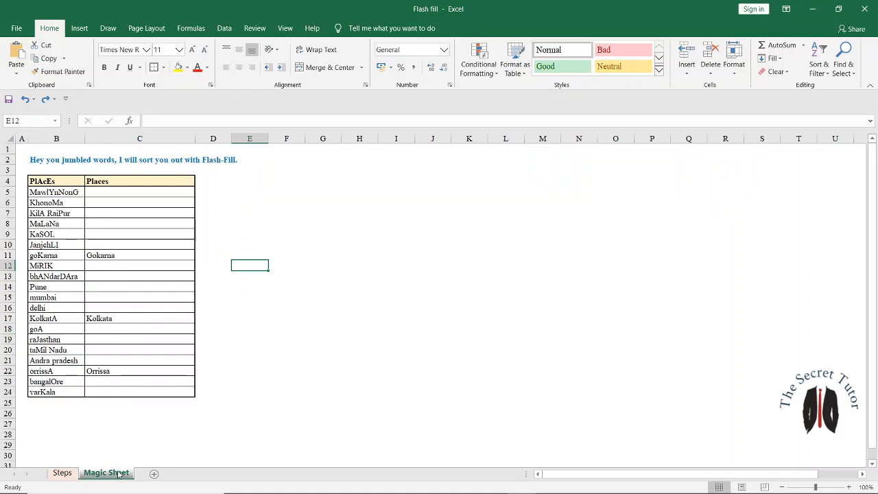
click(74, 256)
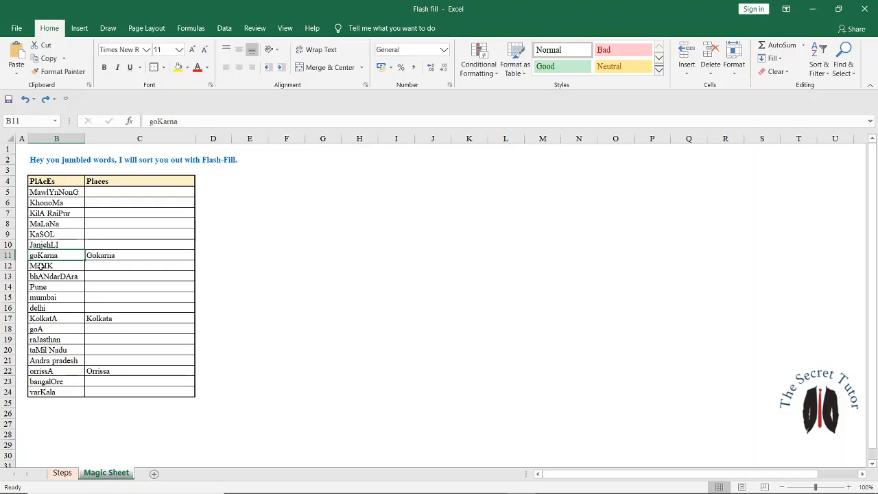
click(127, 257)
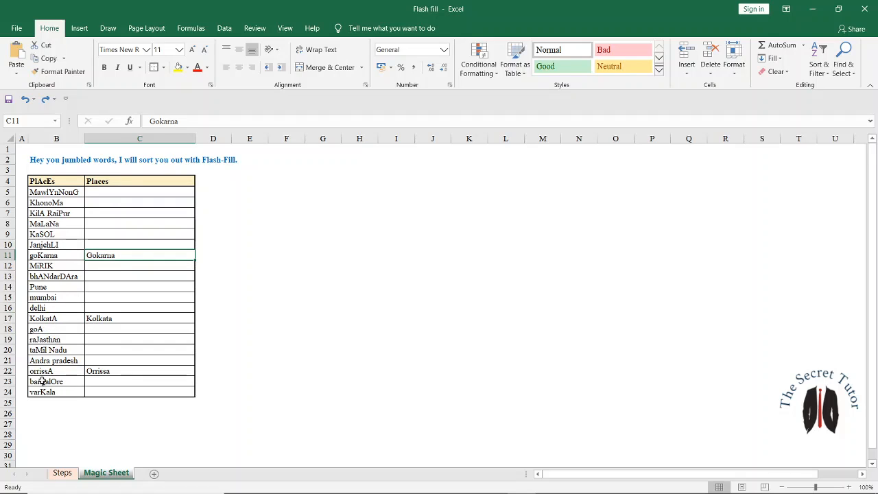
click(90, 221)
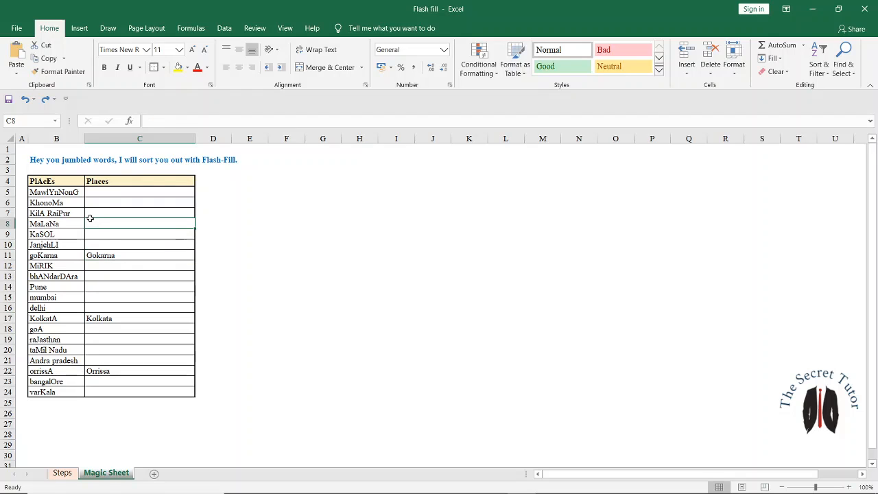
key(Left)
key(Up)
key(Up)
key(Up)
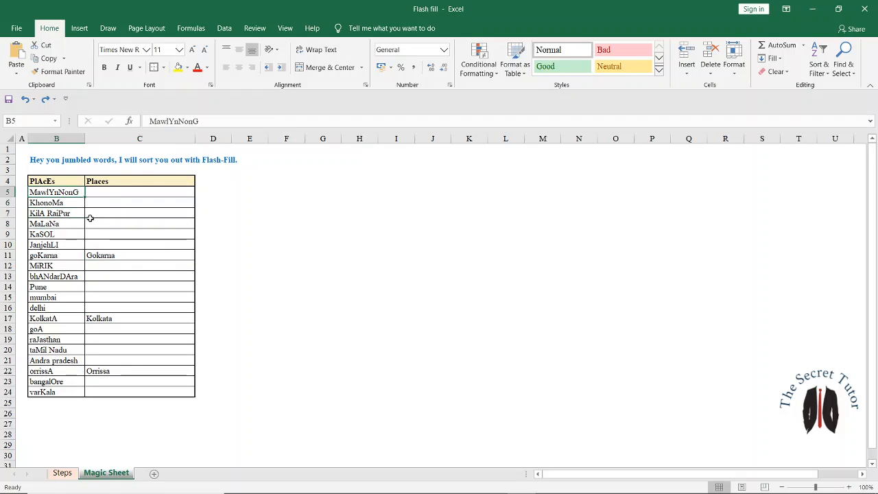
key(Down)
key(Down)
key(Down)
key(Down)
key(Down)
key(Down)
key(Down)
key(Down)
key(Down)
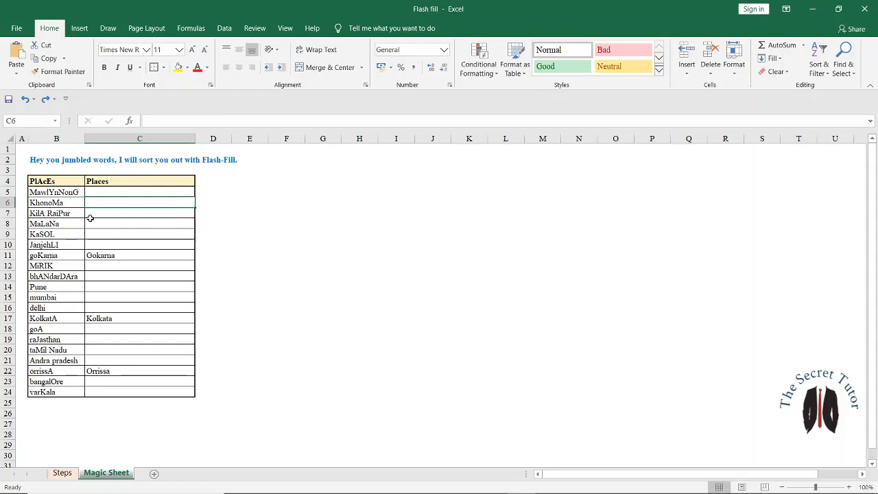
key(Up)
key(Up)
key(Up)
key(Up)
key(Up)
key(Up)
key(Up)
key(Up)
key(Up)
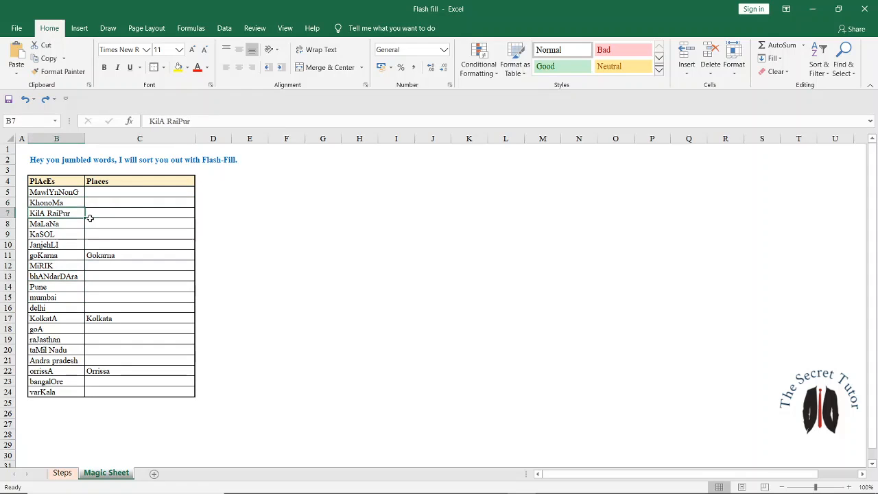
- Apply Flash Fill to C5:C24, using the sample entries Gokarna, Kolkata and Orrissa as the pattern
key(Right)
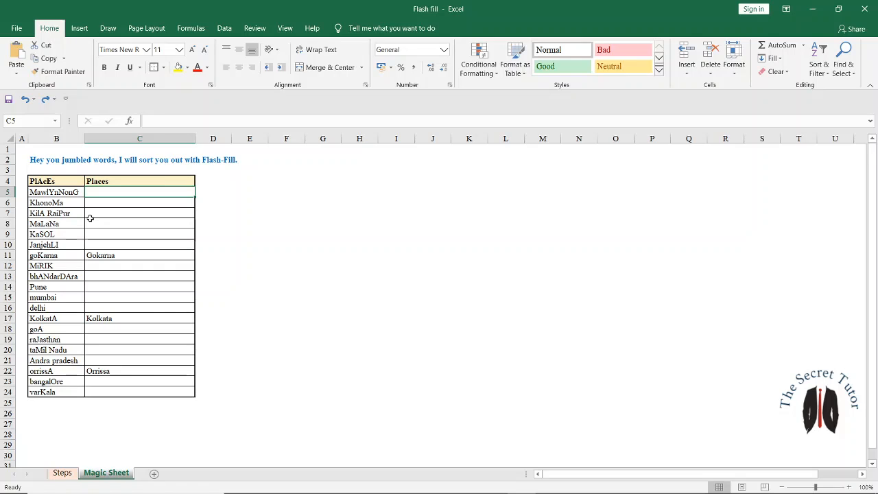
key(shift+Down)
key(shift+Down)
key(shift+Down)
key(shift+Down)
key(shift+Down)
key(shift+Down)
key(shift+Down)
key(shift+Down)
key(shift+Down)
key(shift+Down)
key(shift+Down)
key(shift+Down)
key(shift+Down)
key(shift+Down)
key(shift+Down)
key(shift+Down)
key(shift+Down)
key(shift+Down)
key(shift+Down)
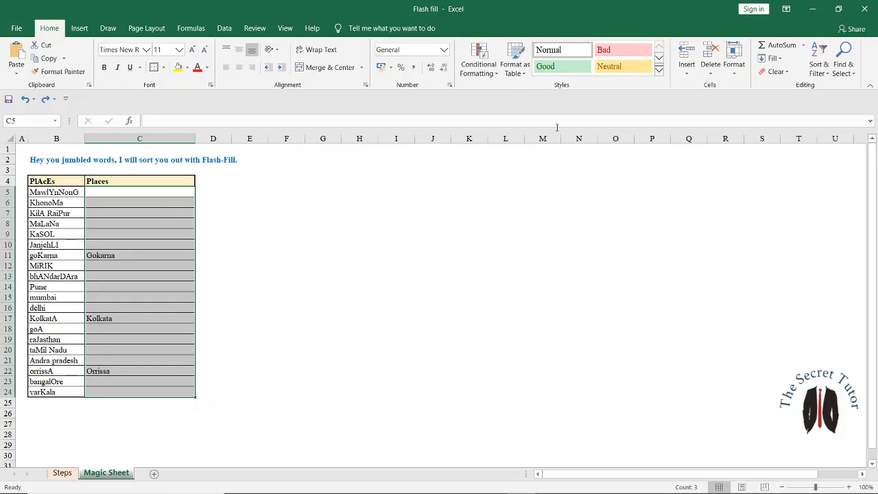
click(774, 58)
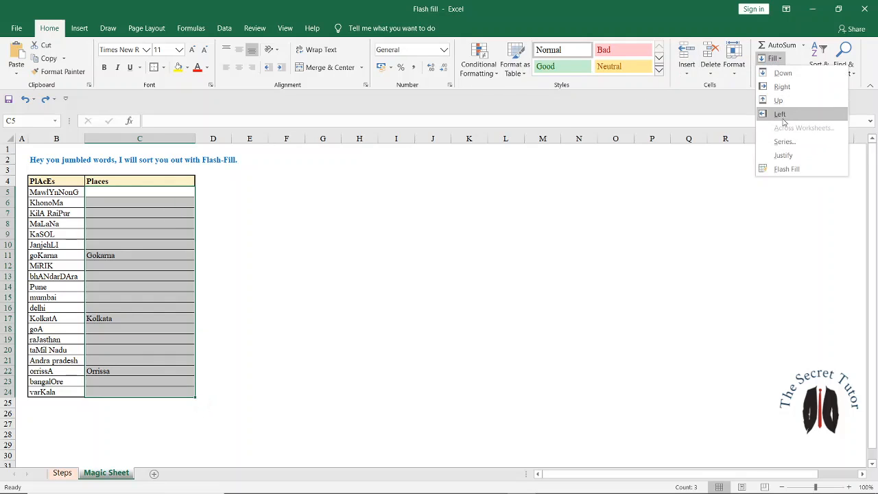
click(785, 170)
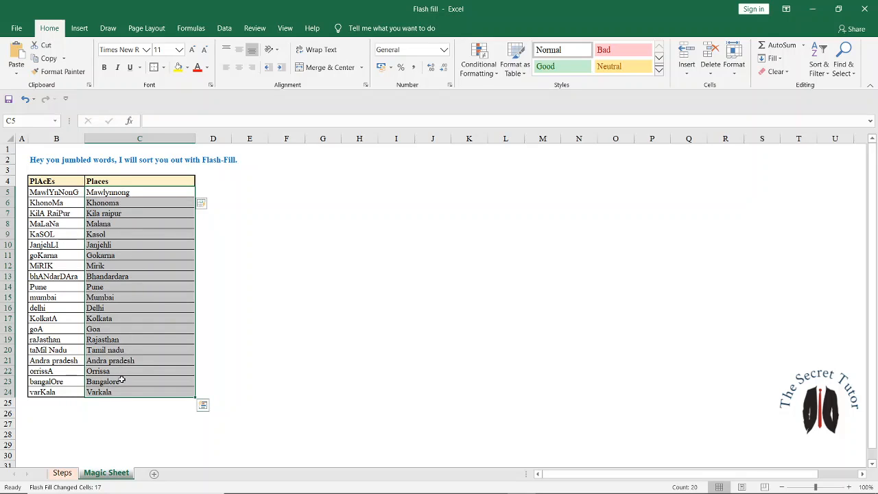
- Compare the filled place names in column C with the original jumbled names in column B
click(139, 243)
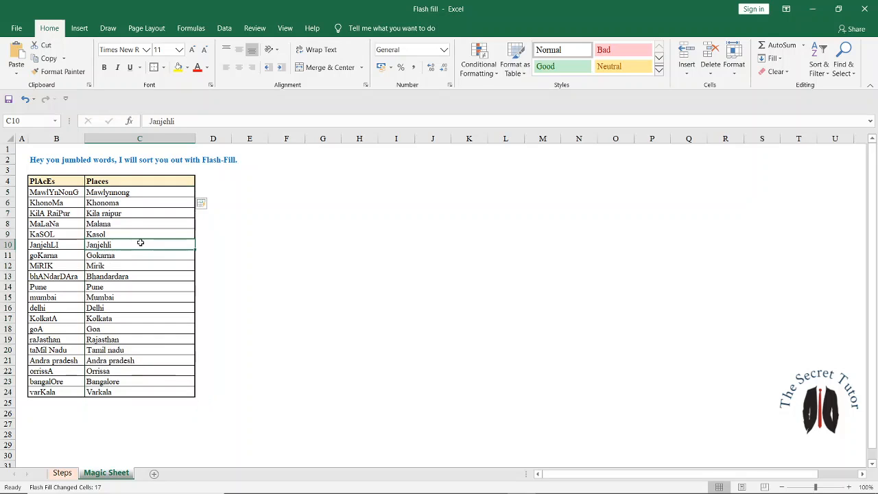
key(Left)
key(Right)
key(Left)
key(Down)
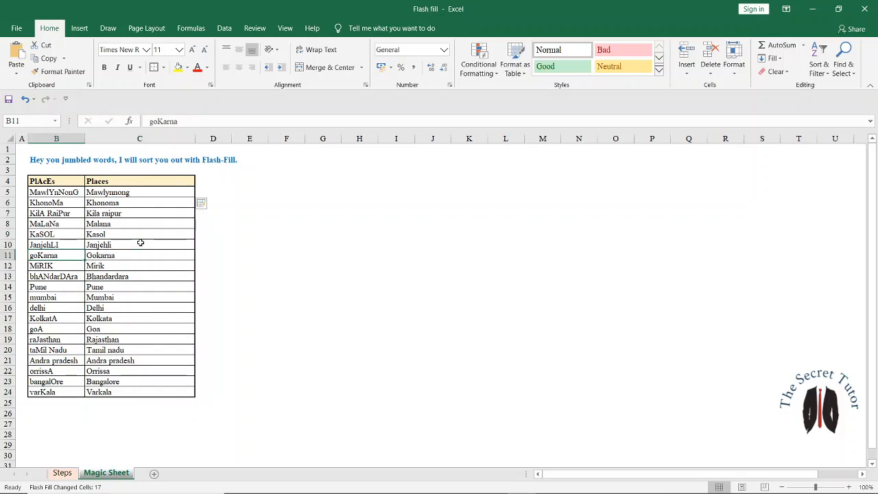
key(Right)
key(Left)
key(Up)
key(Right)
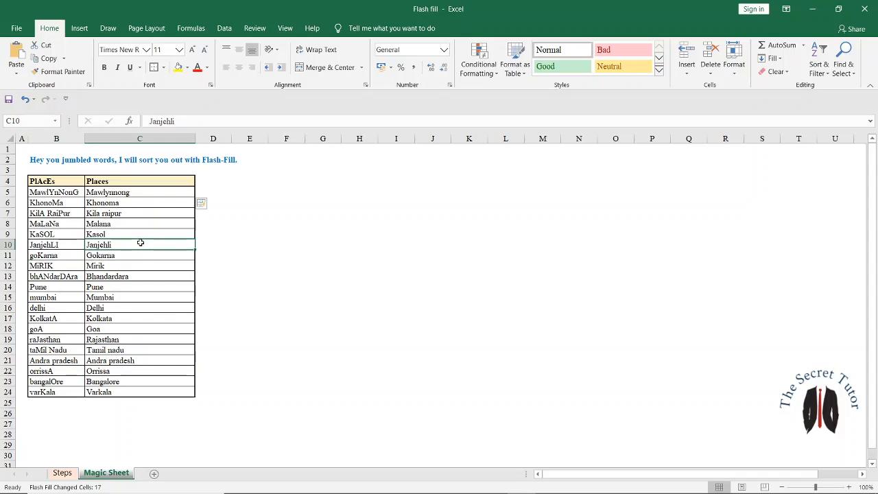
key(Up)
key(Up)
key(Up)
key(Up)
key(Up)
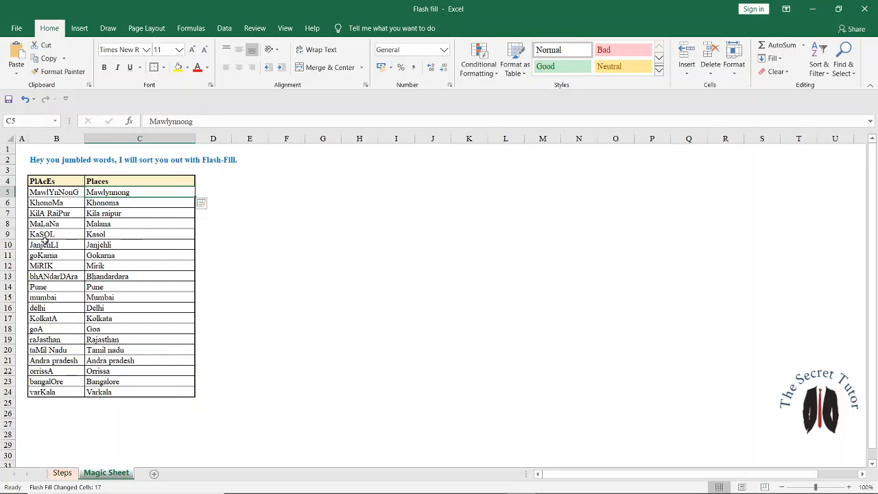
- Select rows 11, 17 and 22 together to review the sample entries that Flash Fill was based on
click(8, 254)
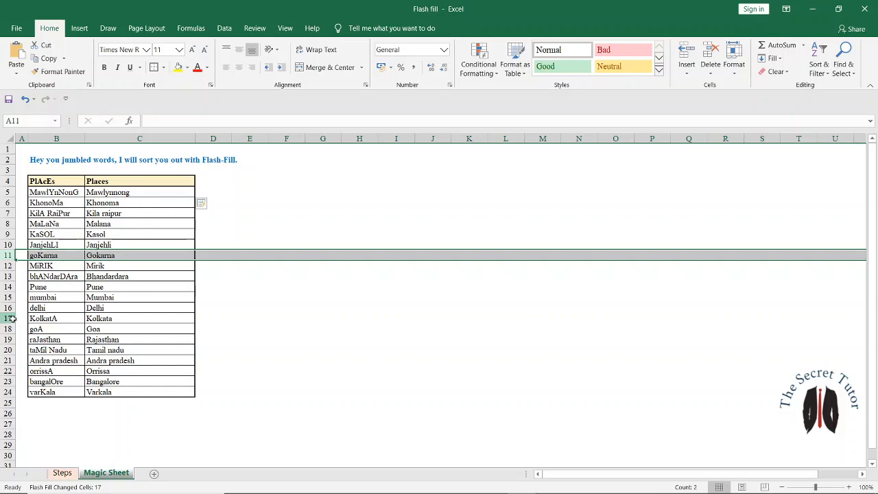
ctrl+click(8, 318)
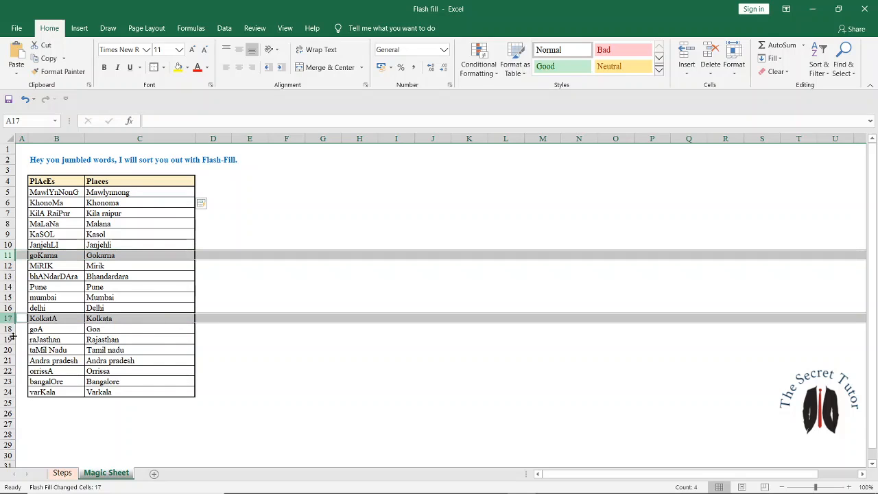
ctrl+click(9, 371)
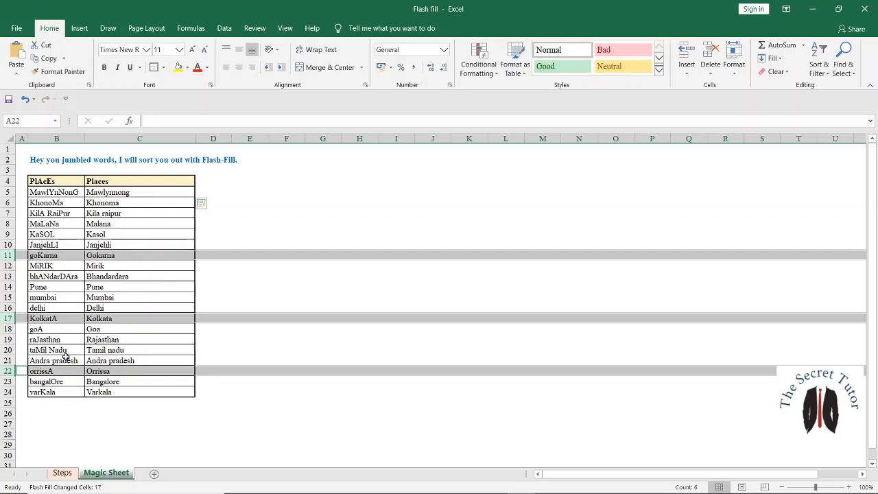
drag(139, 194, 142, 260)
- Clear the filled place names in cells C6 to C11
click(127, 205)
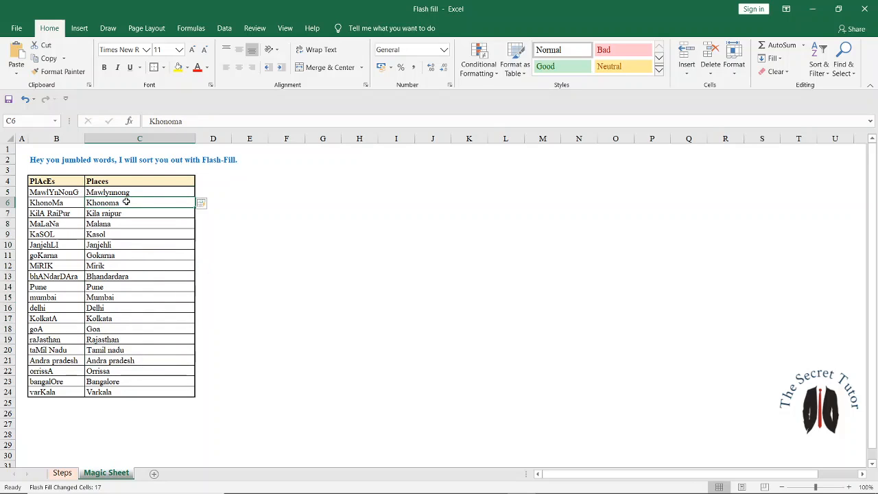
key(shift+Down)
key(shift+Down)
key(shift+Down)
key(shift+Down)
key(shift+Down)
key(shift+Down)
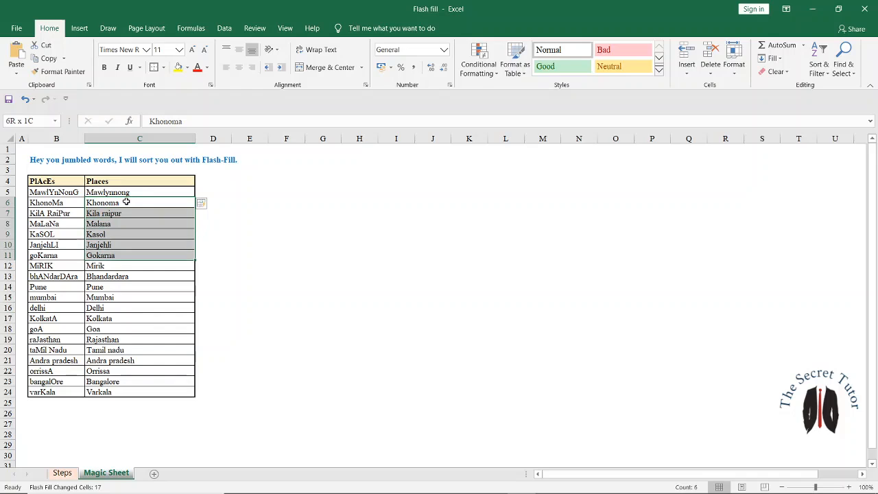
key(shift+Up)
key(Delete)
- Clear the names in C13:C14, keeping Mirik in C12 as a sample entry
click(126, 201)
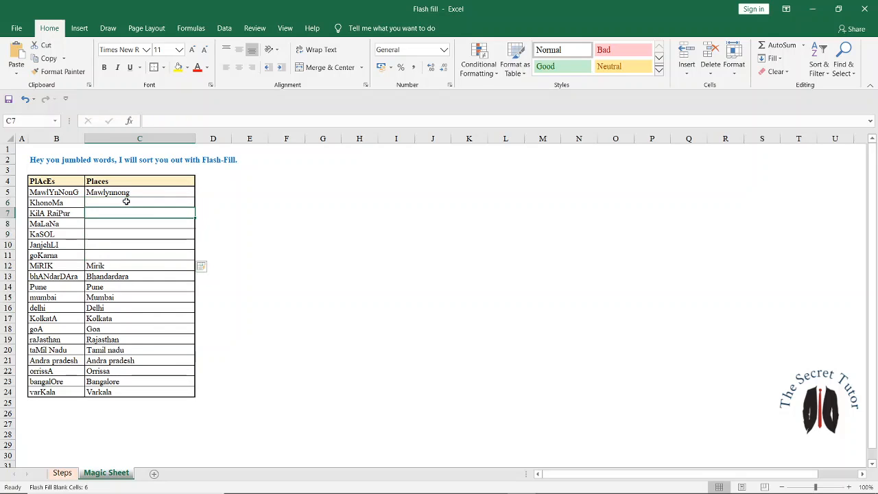
key(Down)
key(Down)
key(Down)
key(Down)
key(Down)
key(Down)
key(Down)
key(shift+Down)
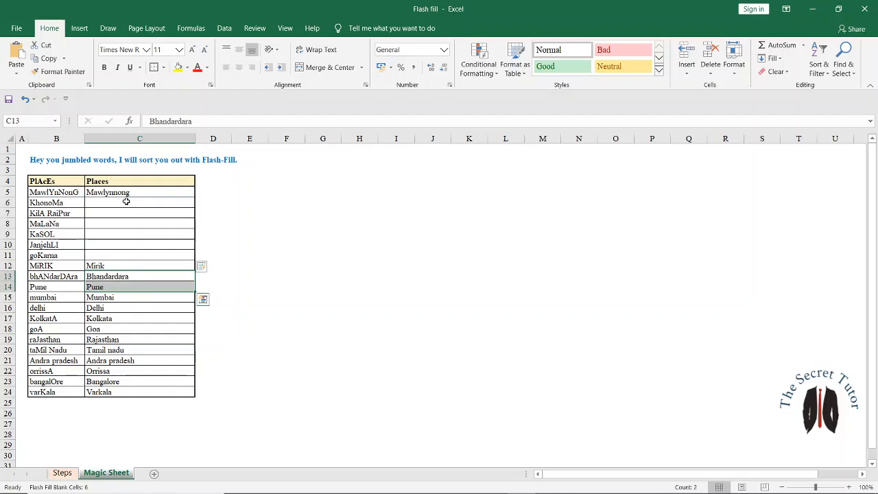
key(Delete)
- Clear the names in C16:C24, keeping Mumbai in C15 as a sample entry
key(Down)
key(Down)
key(Down)
key(shift+Down)
key(shift+Down)
key(shift+Down)
key(shift+Down)
key(shift+Down)
key(shift+Down)
key(shift+Down)
key(shift+Down)
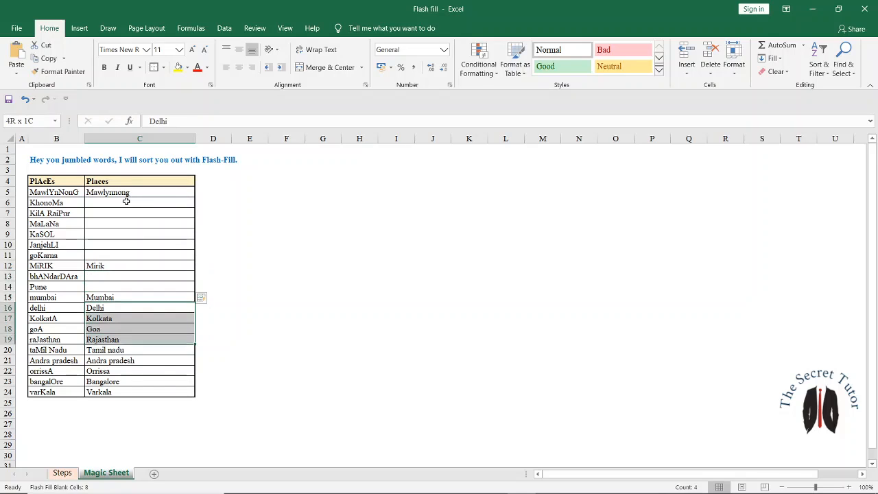
key(Delete)
key(Up)
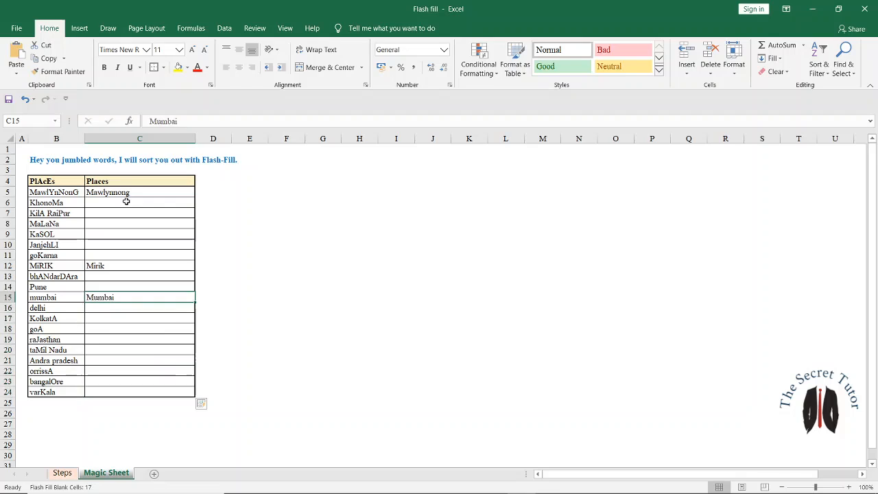
key(Right)
key(Right)
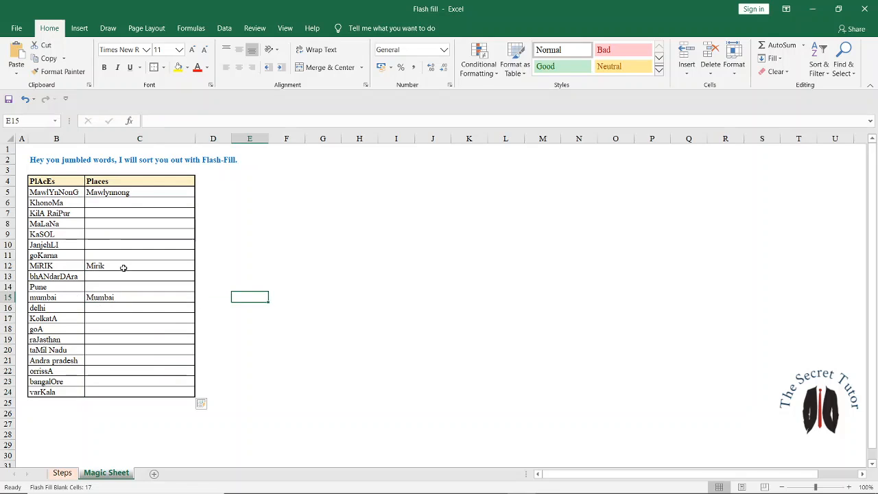
- Apply Flash Fill to C5:C24 using the samples Mawlynnong, Mirik and Mumbai
drag(139, 193, 135, 392)
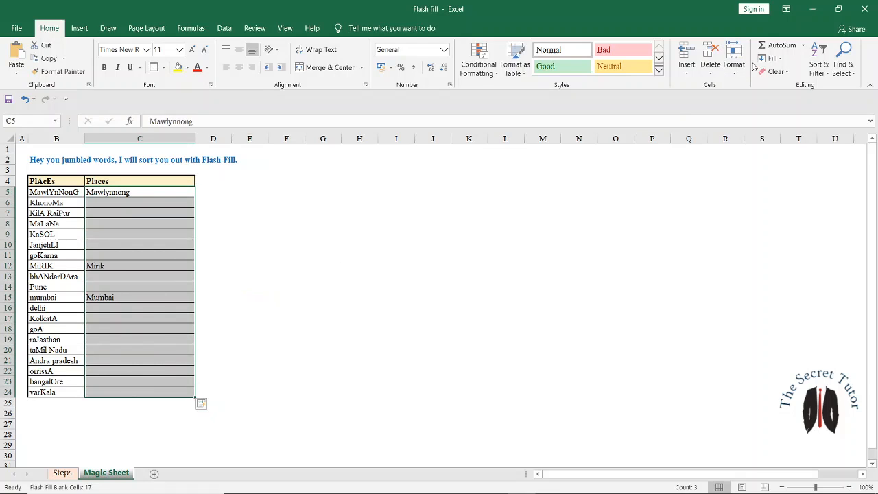
click(774, 58)
click(788, 168)
click(147, 318)
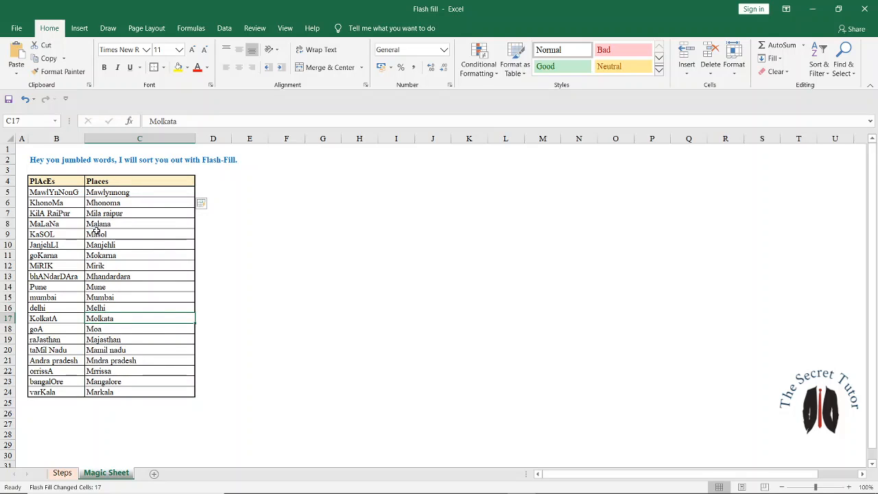
- Undo the last Flash Fill and run Flash Fill again on C5:C24
key(ctrl+z)
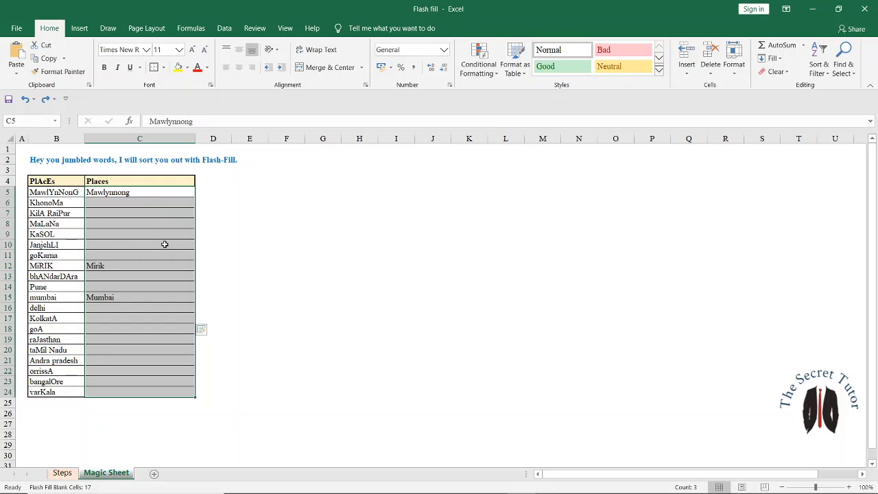
key(ctrl+e)
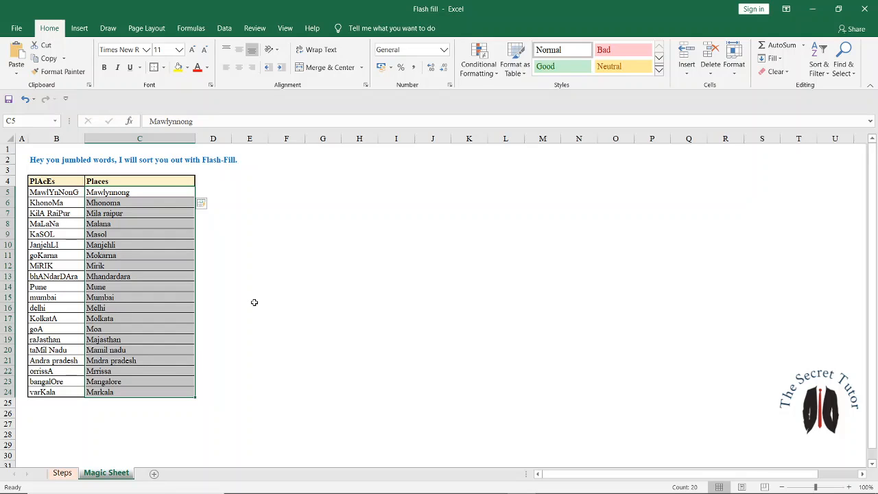
- Undo the changes in column C back to the point where only Mawlynnong, Mirik and Kolkata are entered, and deselect the range
key(ctrl+z)
key(ctrl+z)
key(ctrl+z)
key(ctrl+z)
key(ctrl+z)
key(ctrl+z)
key(ctrl+z)
key(ctrl+z)
key(ctrl+z)
key(ctrl+z)
key(ctrl+z)
key(ctrl+z)
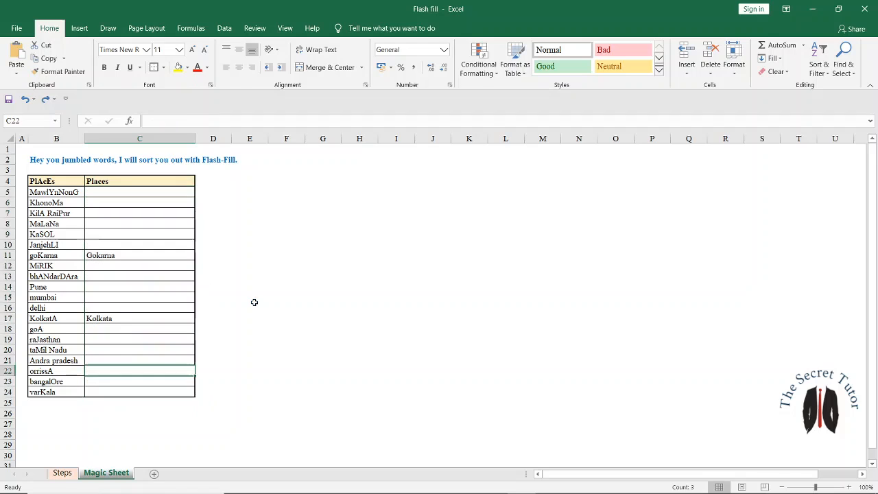
key(ctrl+z)
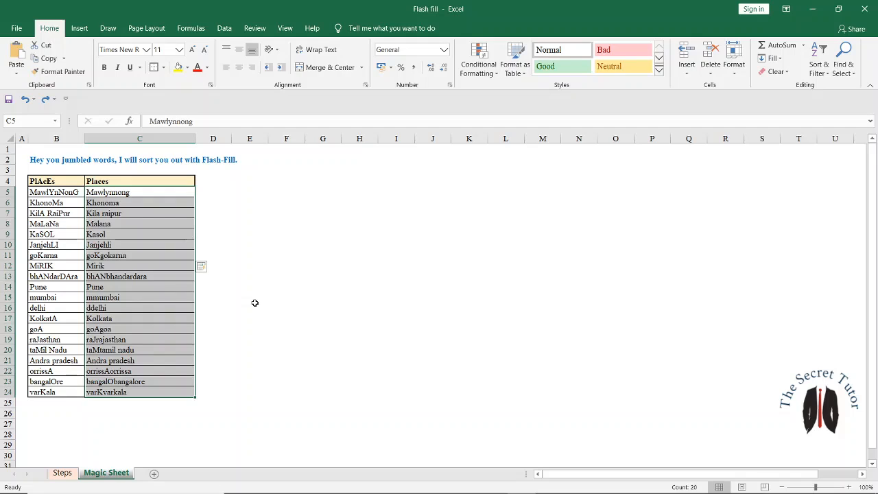
key(ctrl+z)
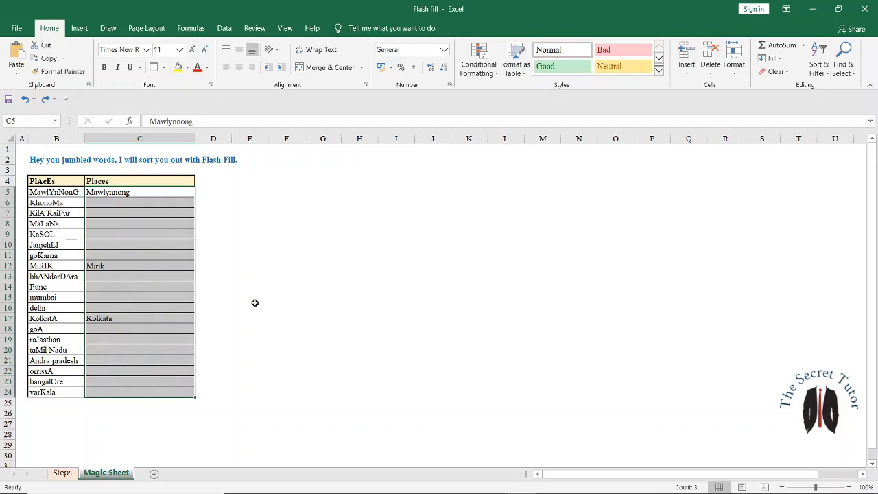
click(255, 305)
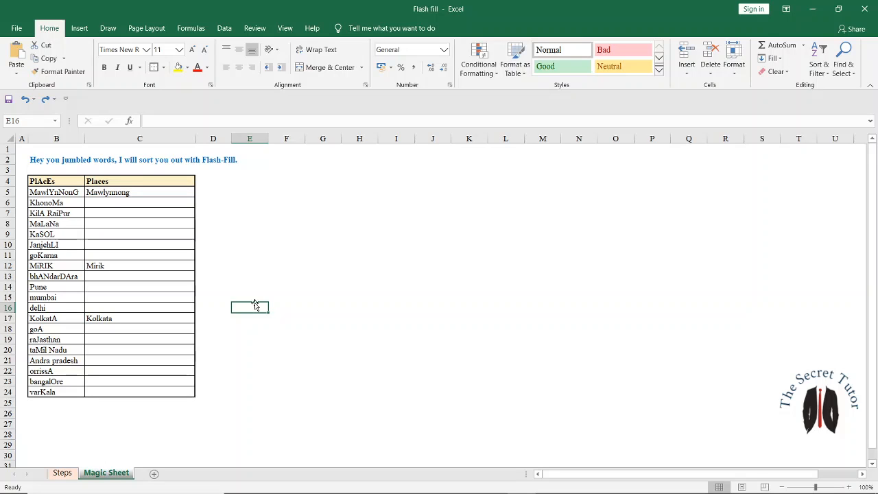
- Return to the Steps worksheet and view the available Fill options, including Flash Fill
click(65, 479)
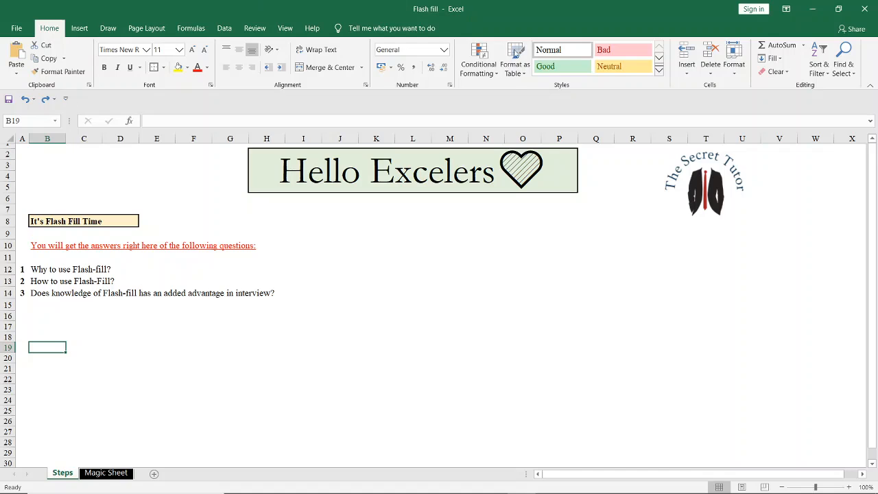
click(776, 59)
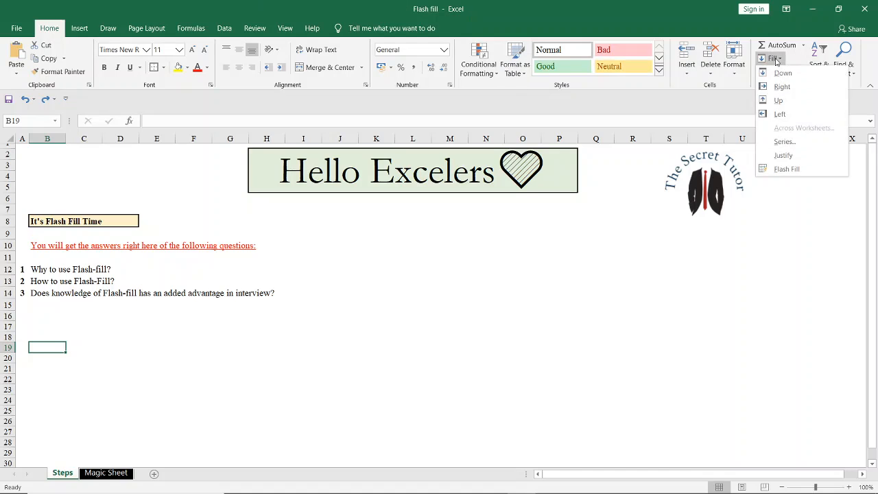
click(312, 318)
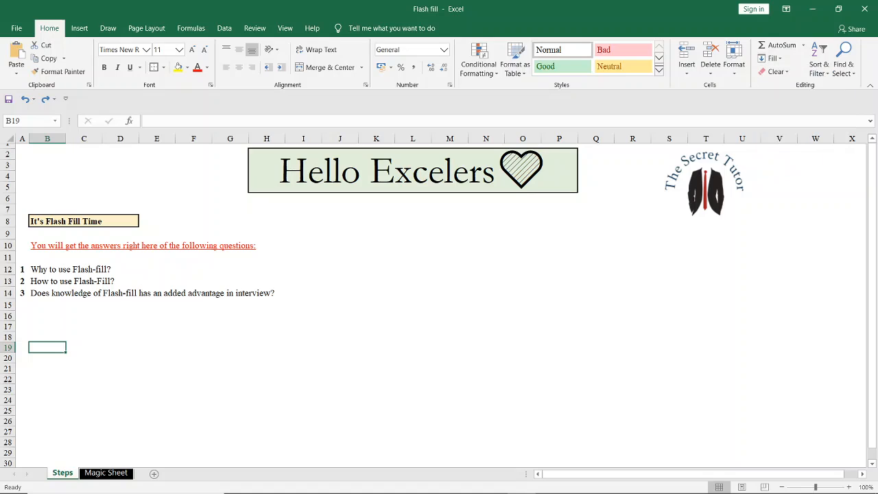